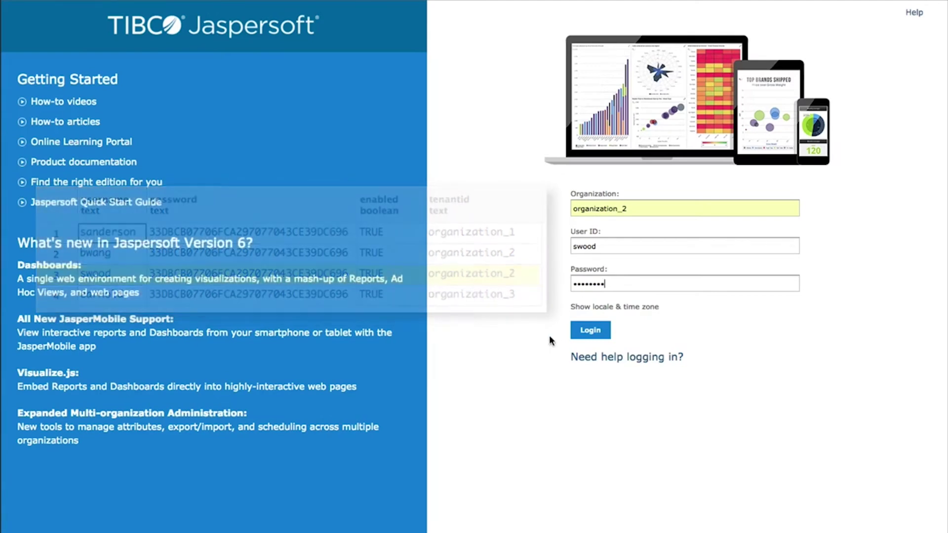
# Submit the login credentials to reach the JasperReports Server Home page
pyautogui.click(584, 336)
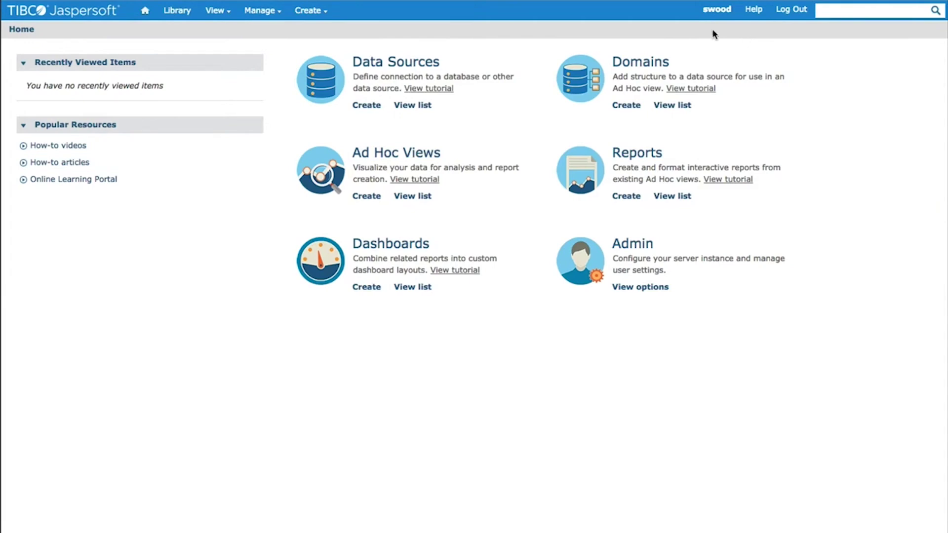
# Bring up the Manage menu's organization, user and role options
pyautogui.moveTo(268, 11)
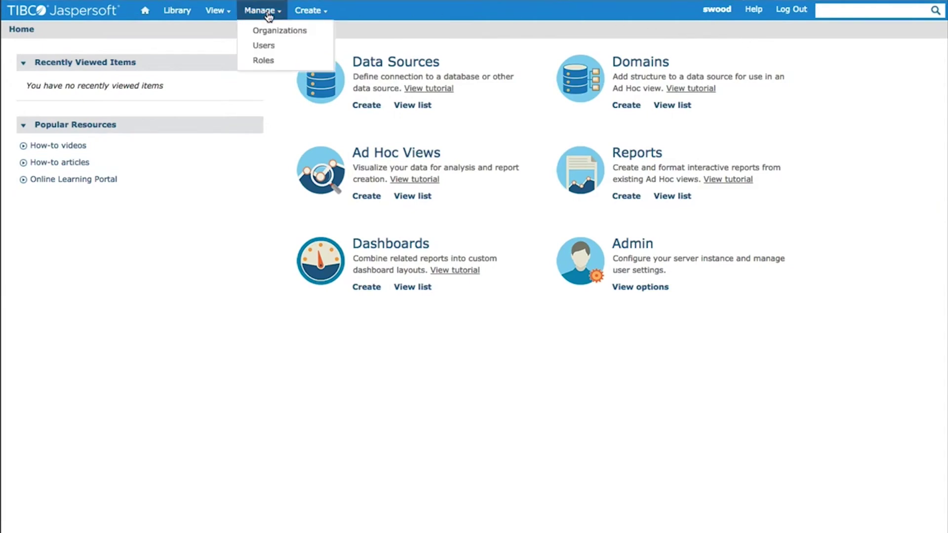
pyautogui.click(264, 45)
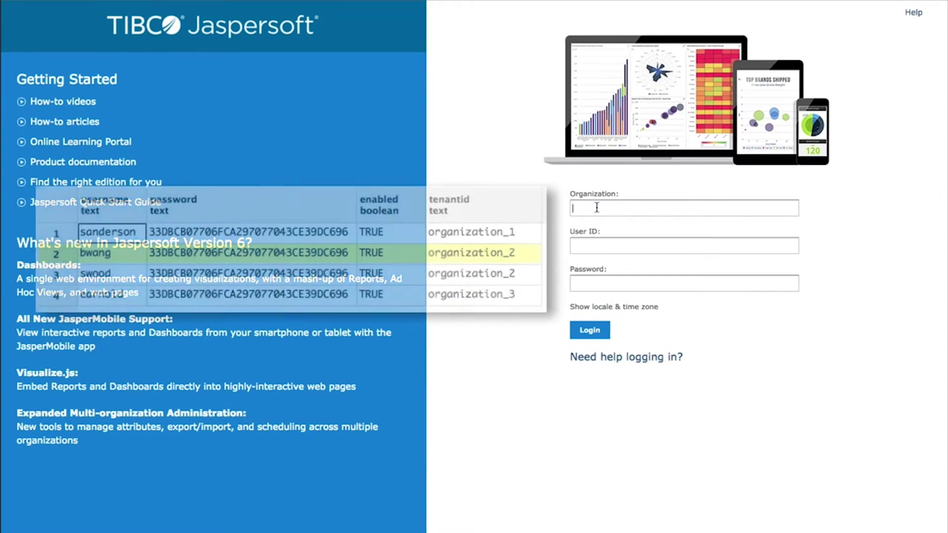
# Log in under organization_2 as the suggested user with that user's password
pyautogui.click(599, 209)
pyautogui.click(592, 242)
pyautogui.click(590, 245)
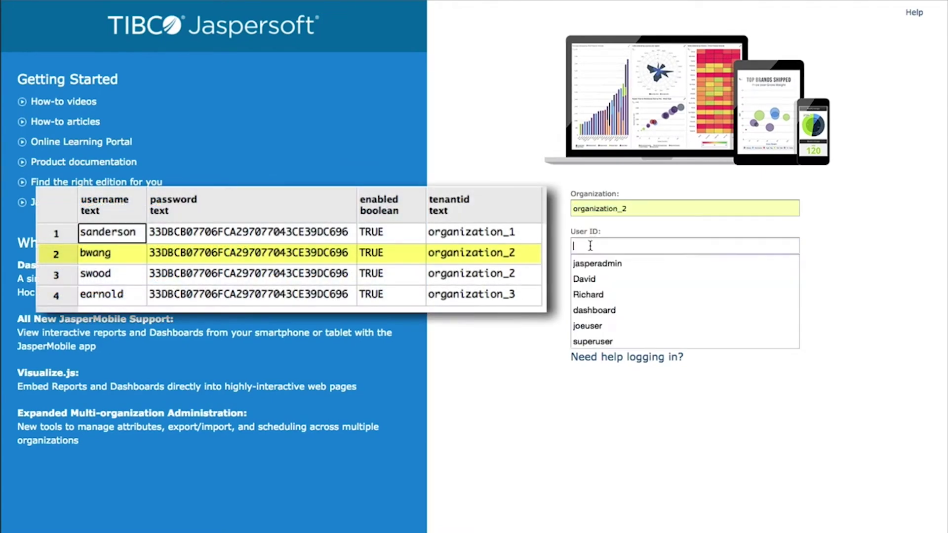
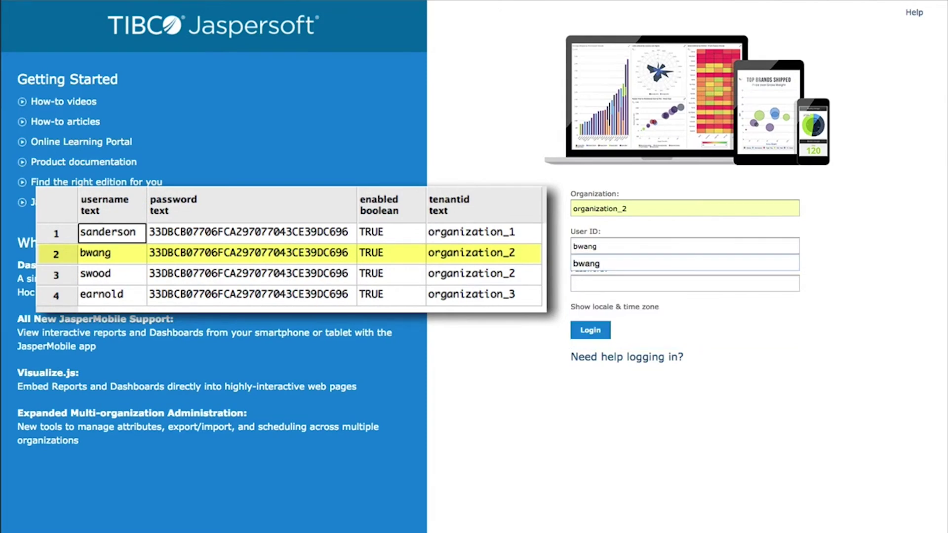
pyautogui.click(587, 263)
pyautogui.click(586, 284)
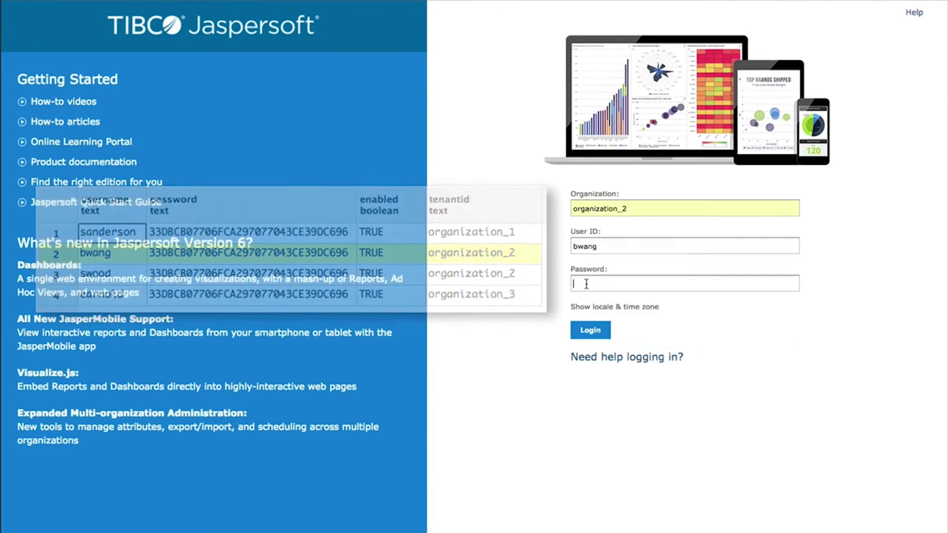
pyautogui.write('password')
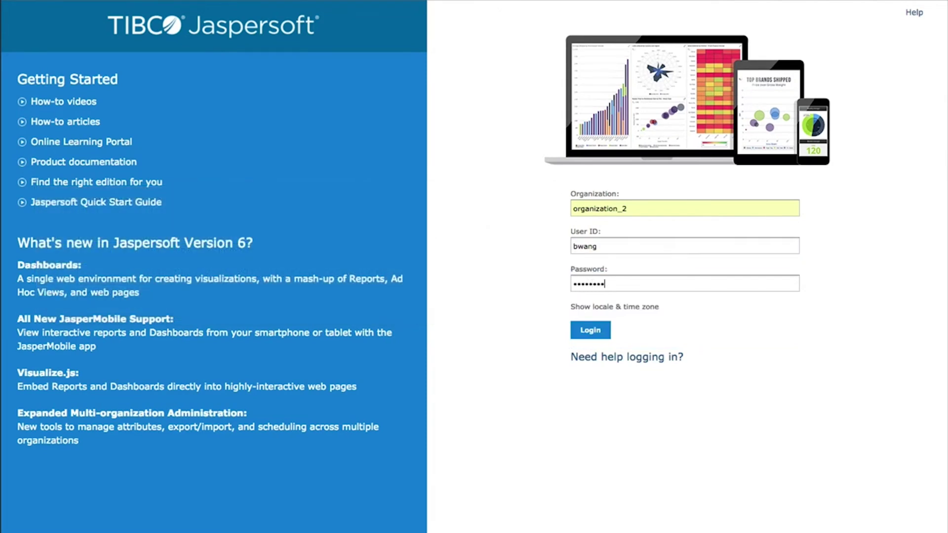
pyautogui.click(589, 332)
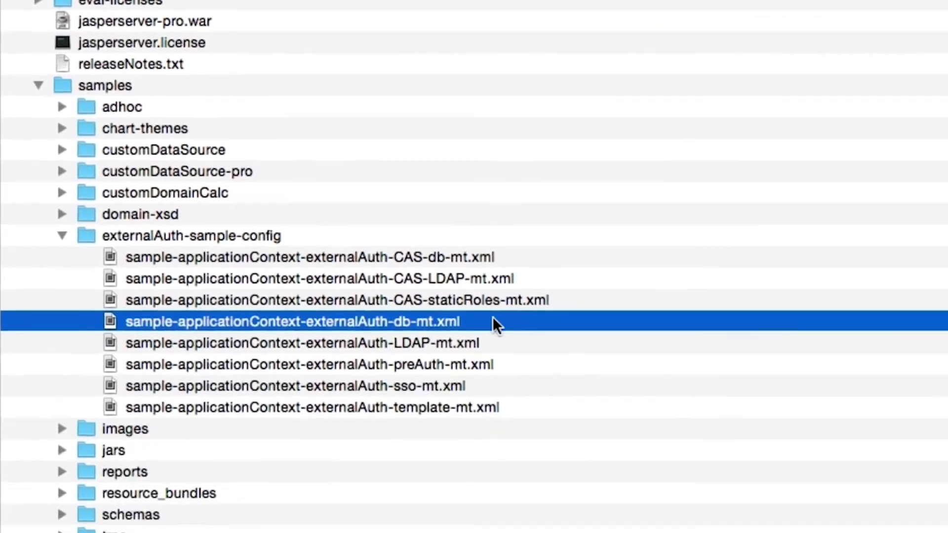
# Copy sample-applicationContext-externalAuth-db-mt.xml via its right-click menu
pyautogui.rightClick(559, 471)
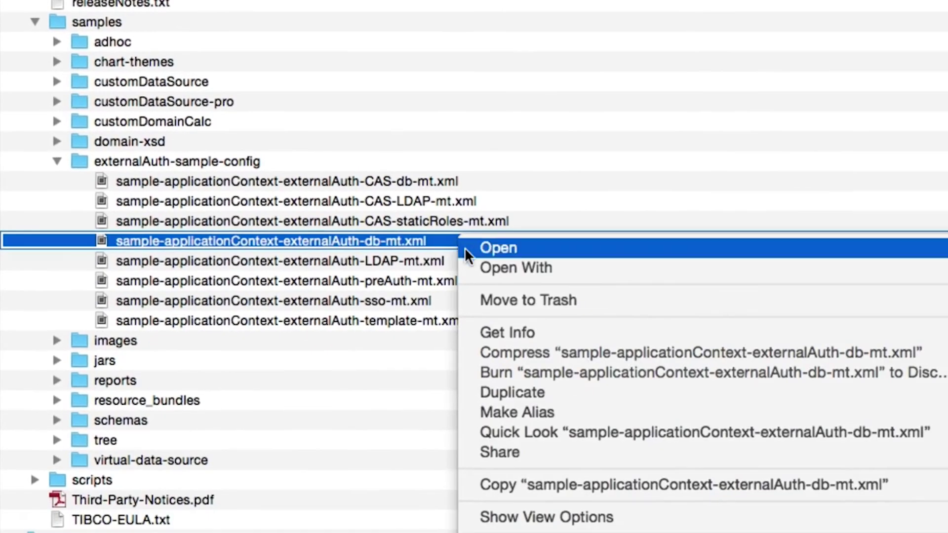
pyautogui.click(512, 489)
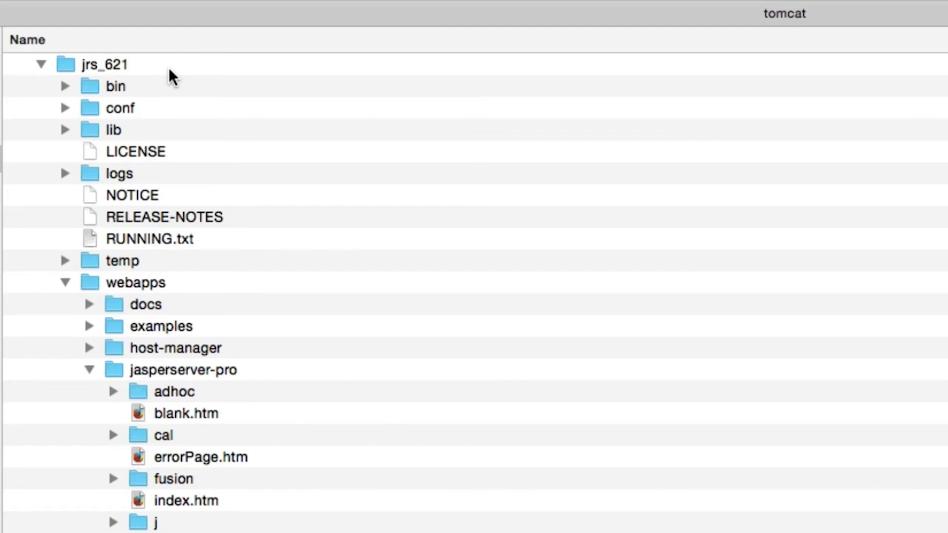
# Drill into webapps, then jasperserver-pro, and expand its WEB-INF folder
pyautogui.scroll(1, 159, 275)
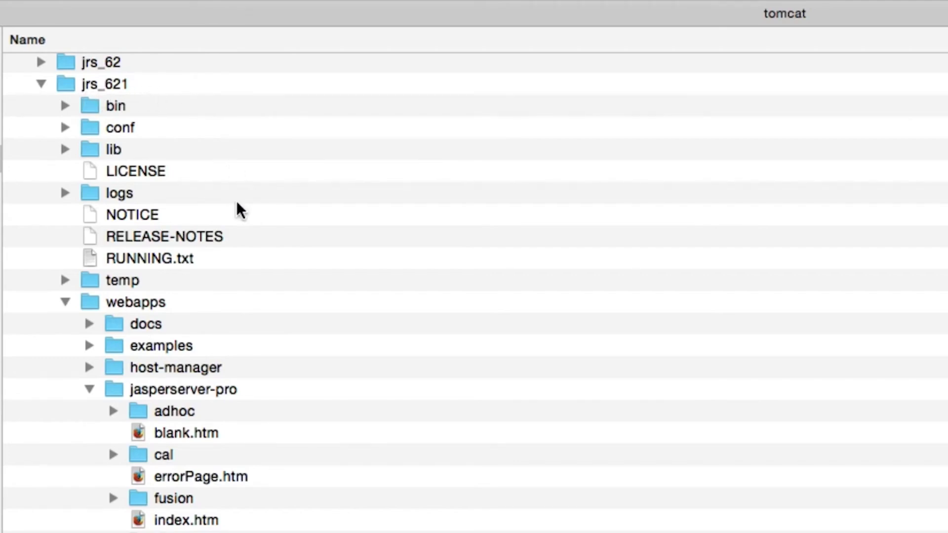
pyautogui.click(146, 307)
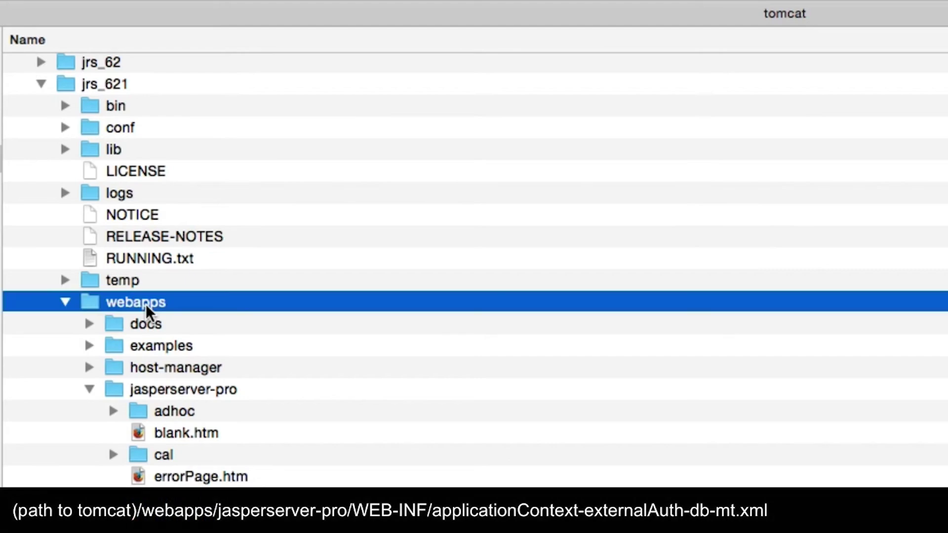
pyautogui.click(257, 389)
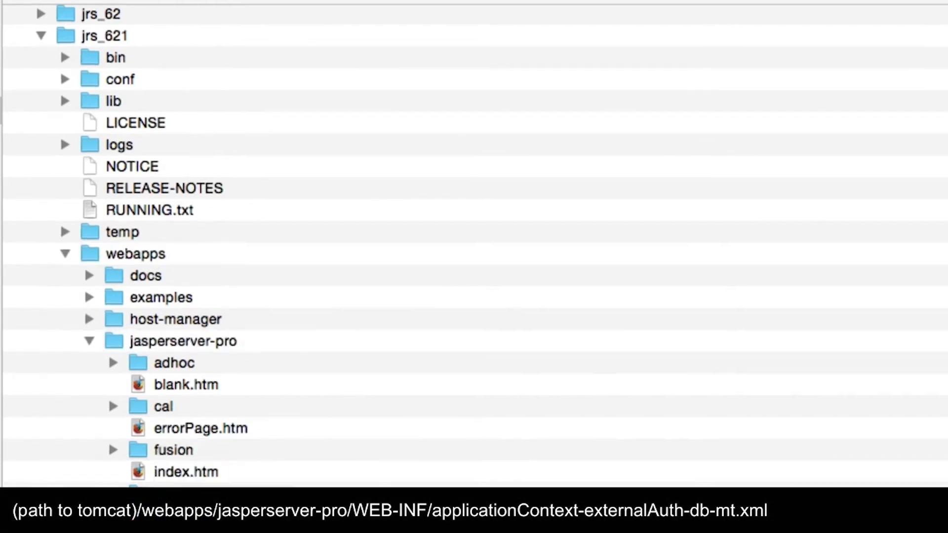
pyautogui.click(398, 259)
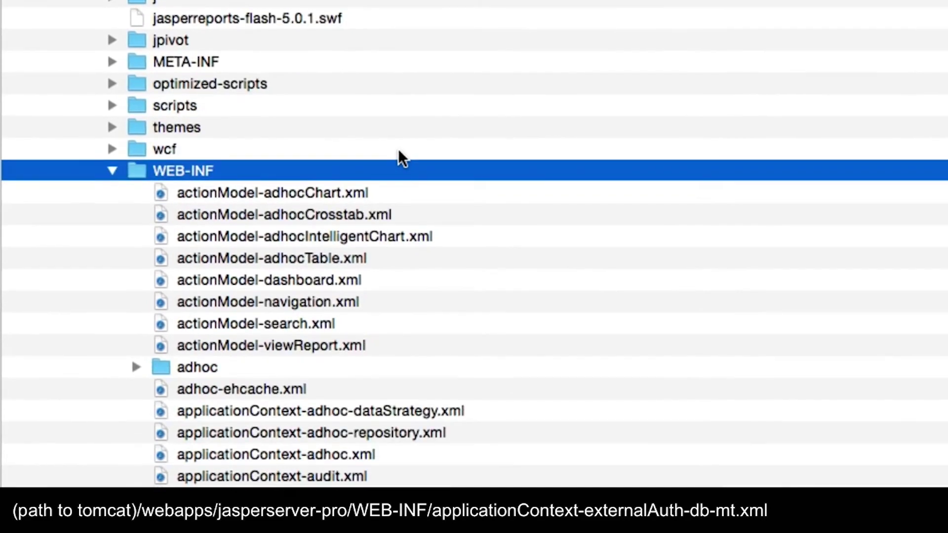
pyautogui.scroll(-5, 398, 149)
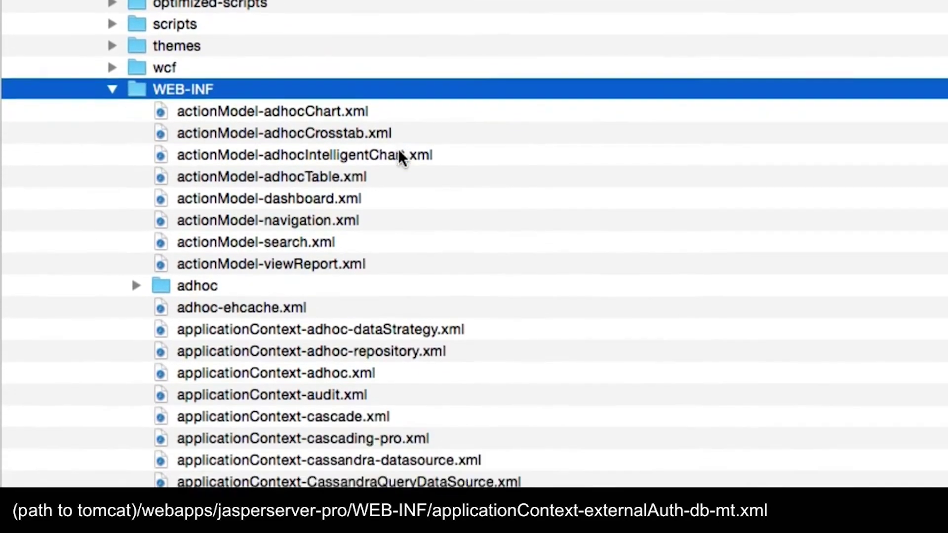
pyautogui.scroll(-5, 398, 149)
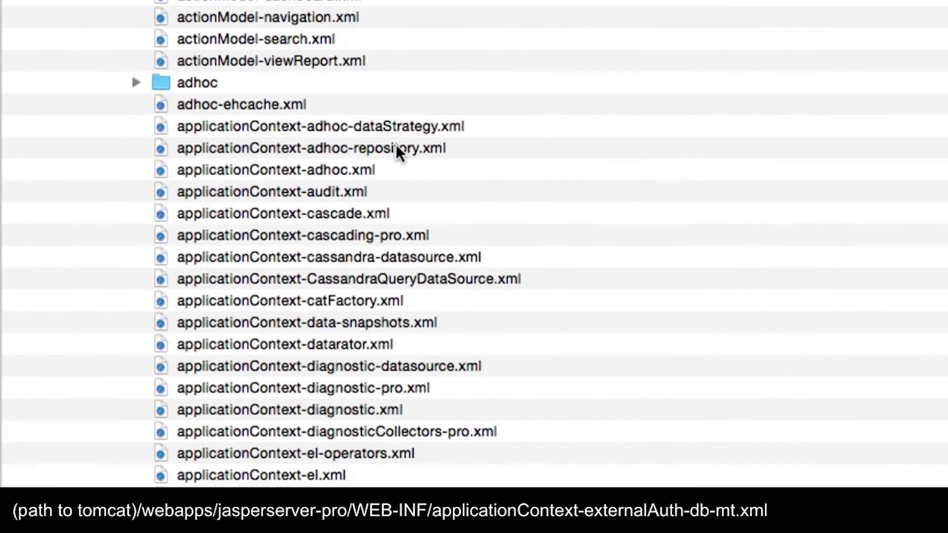
# Select applicationContext-externalAuth-db-mt.xml in the WEB-INF file listing
pyautogui.rightClick(162, 16)
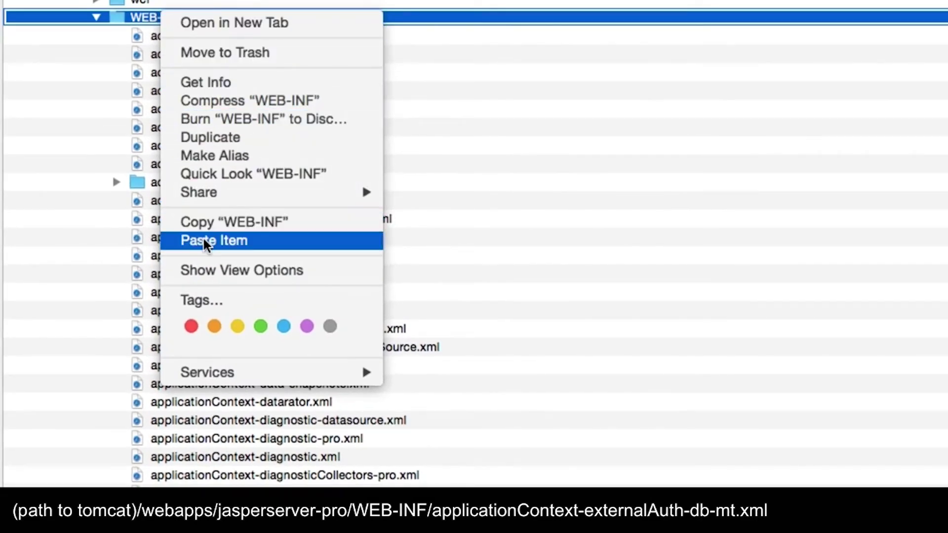
pyautogui.click(506, 260)
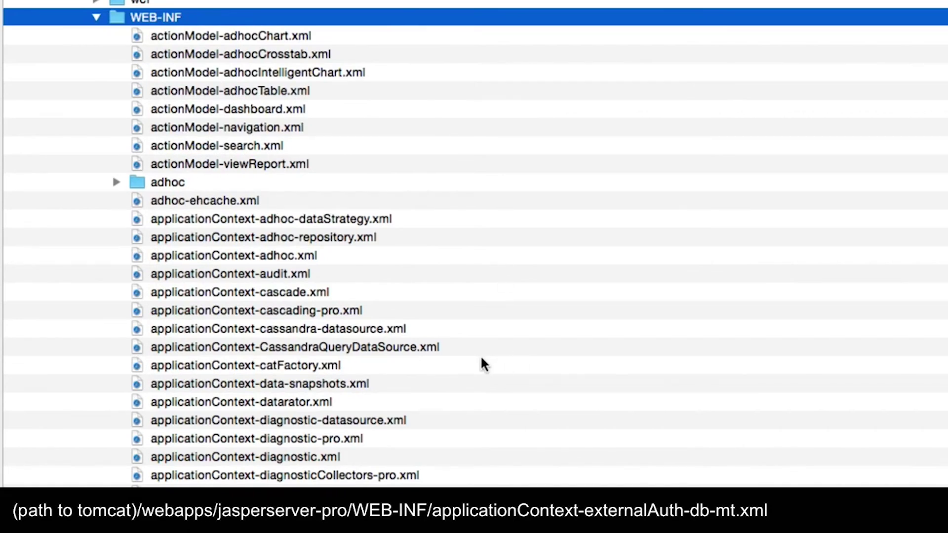
pyautogui.scroll(-6, 482, 359)
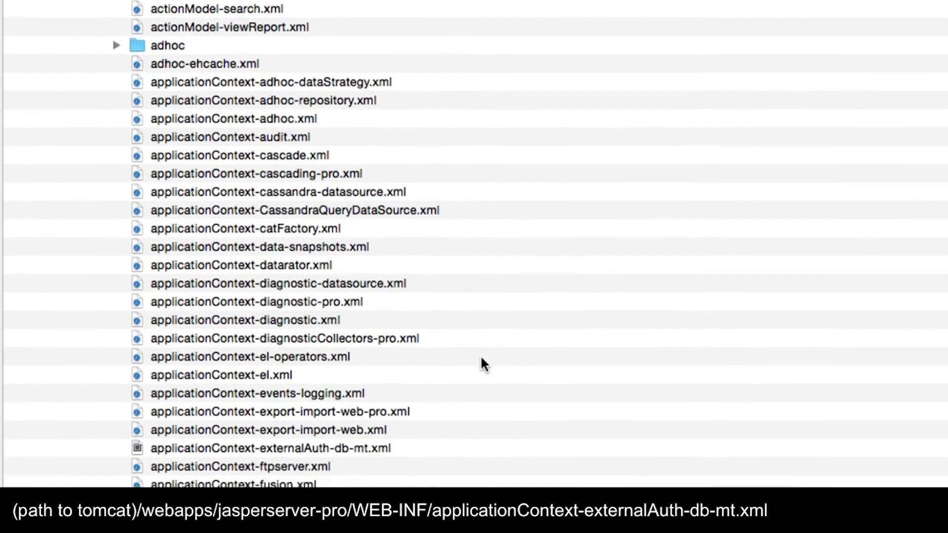
pyautogui.scroll(-3, 482, 359)
pyautogui.click(297, 386)
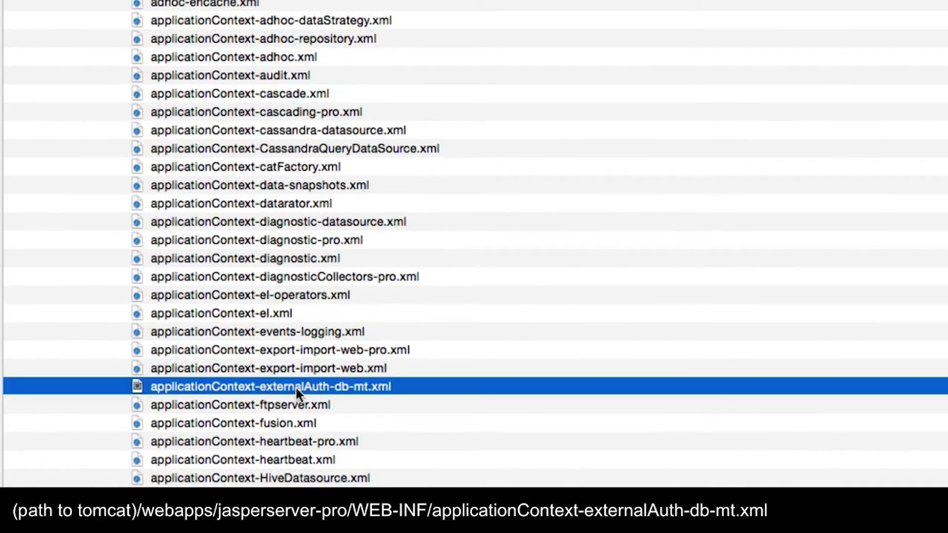
pyautogui.scroll(-3, 296, 390)
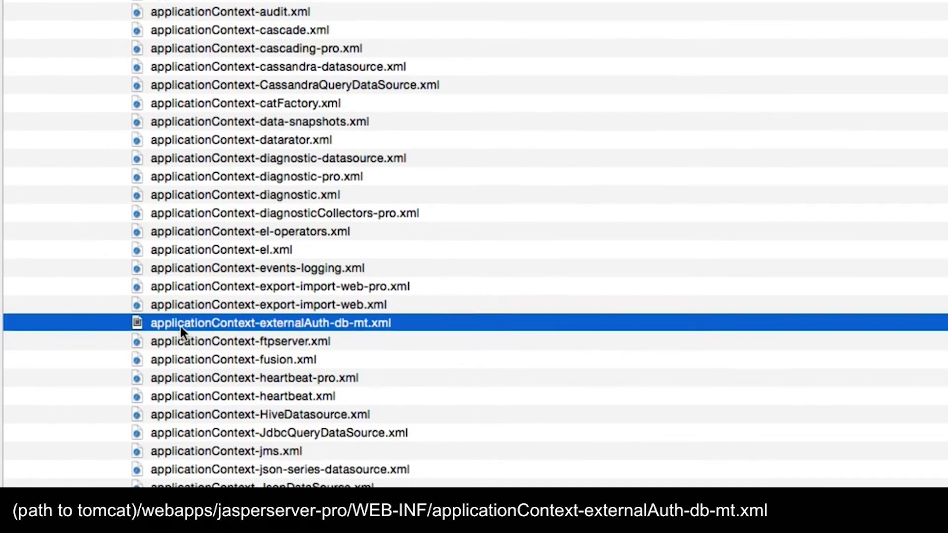
pyautogui.scroll(1, 181, 330)
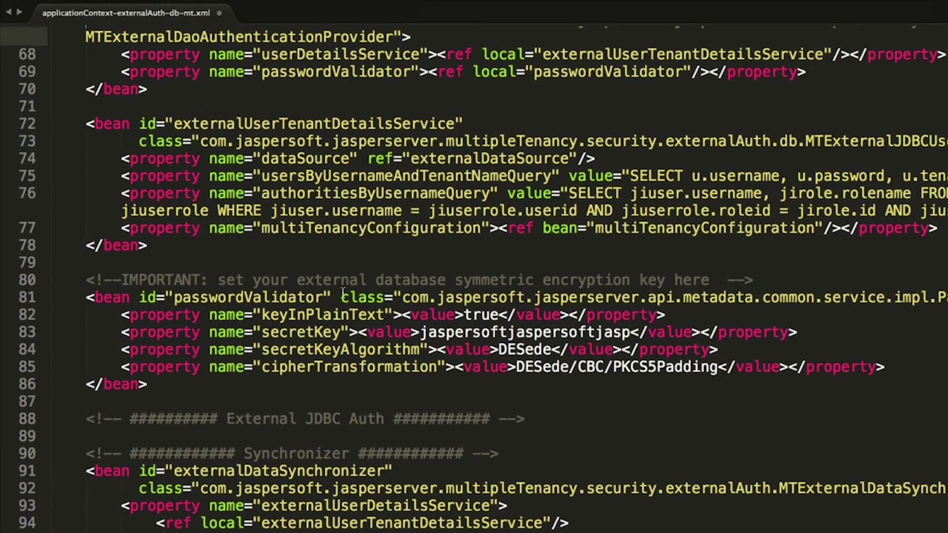
# Wrap the passwordValidator property line in <!-- and --> comment markers
pyautogui.scroll(5, 288, 284)
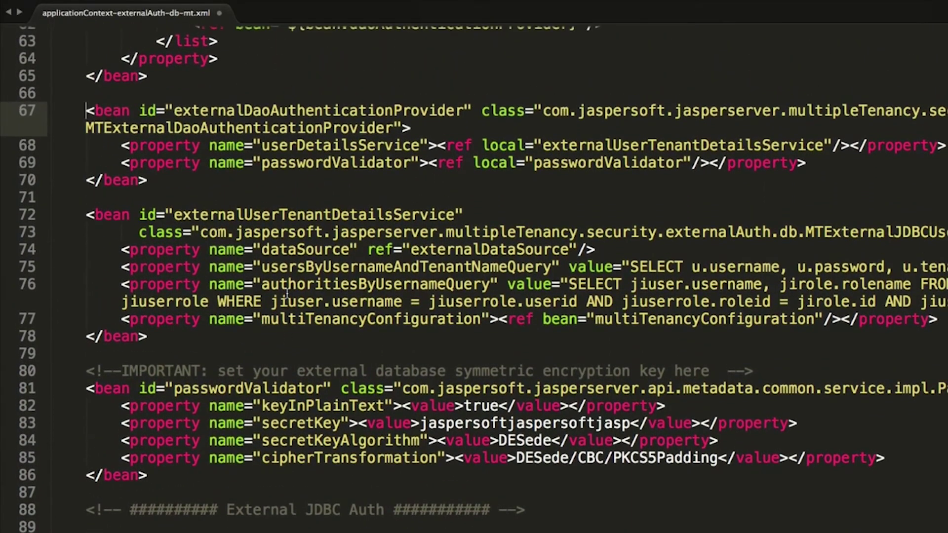
pyautogui.click(119, 165)
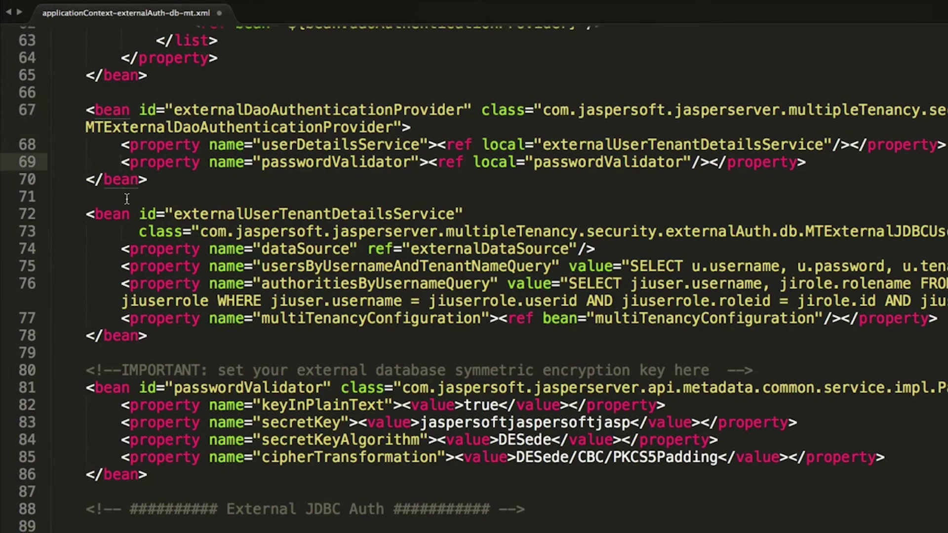
pyautogui.write('<!--')
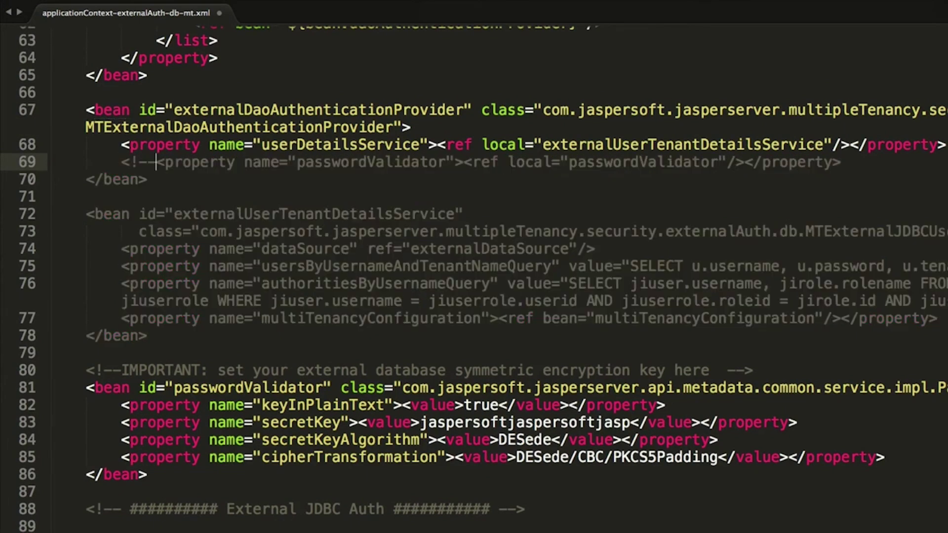
pyautogui.scroll(1, 909, 184)
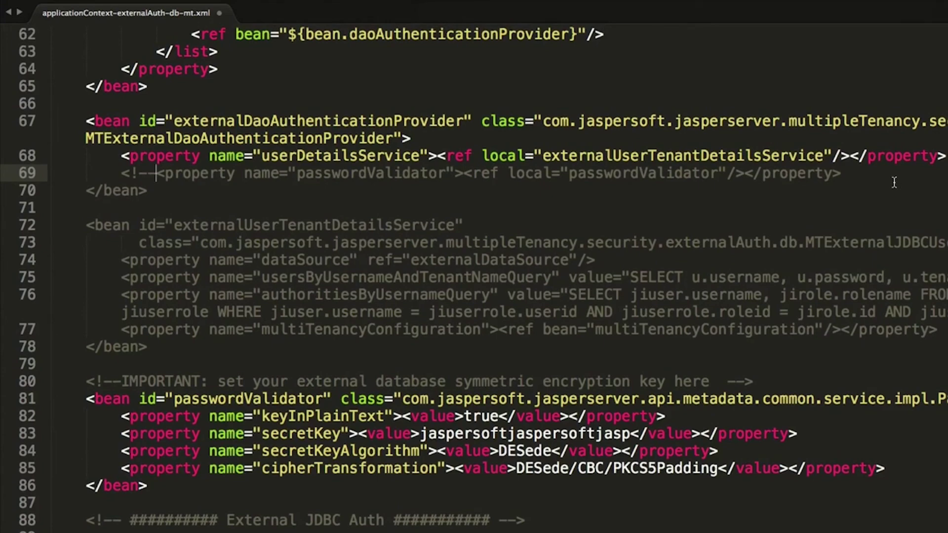
pyautogui.click(894, 183)
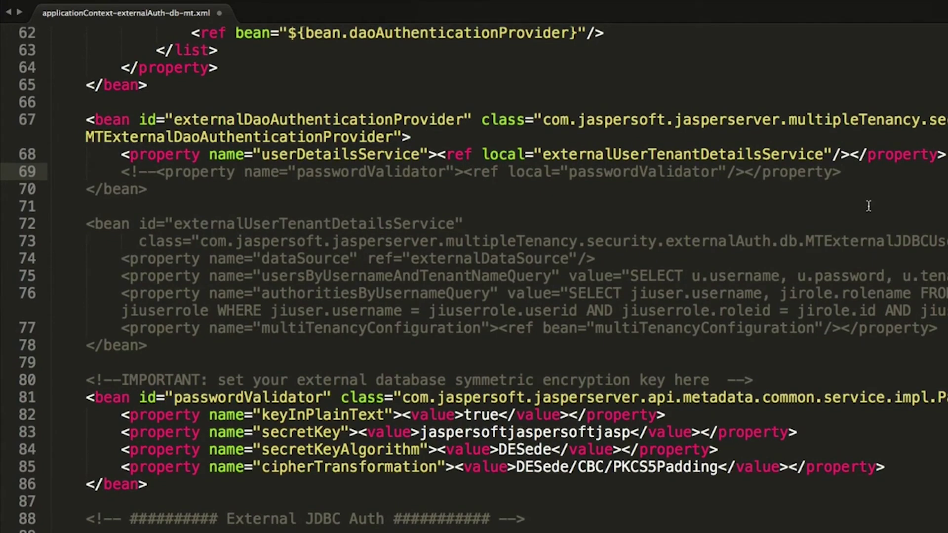
pyautogui.write('-->')
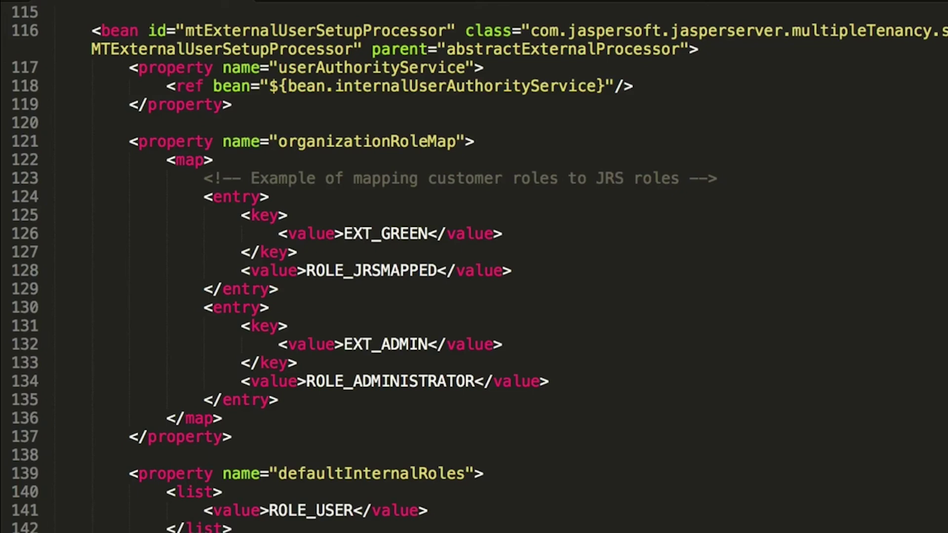
# Scroll the Jaspersoft documentation page down to the v6.2.1 JasperReports Server guides
pyautogui.scroll(-4, 474, 267)
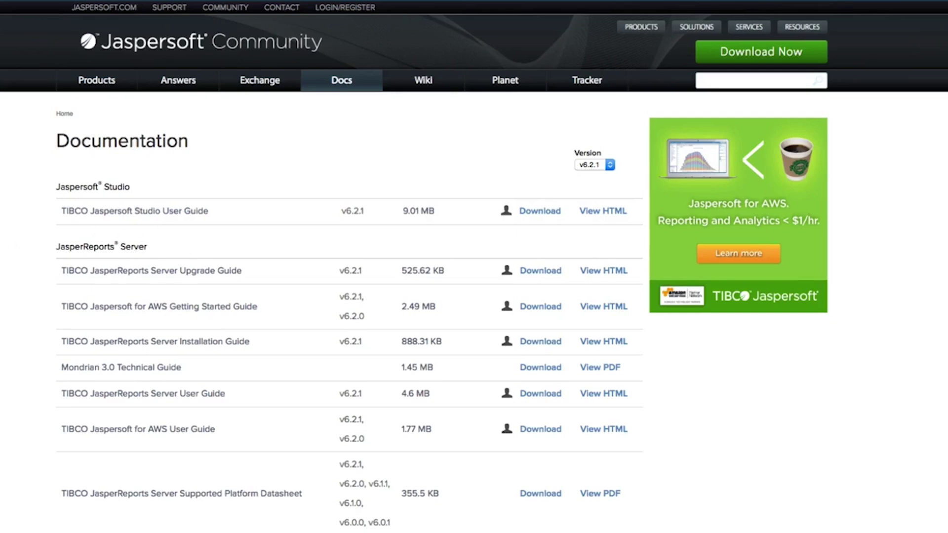
pyautogui.scroll(-10, 474, 266)
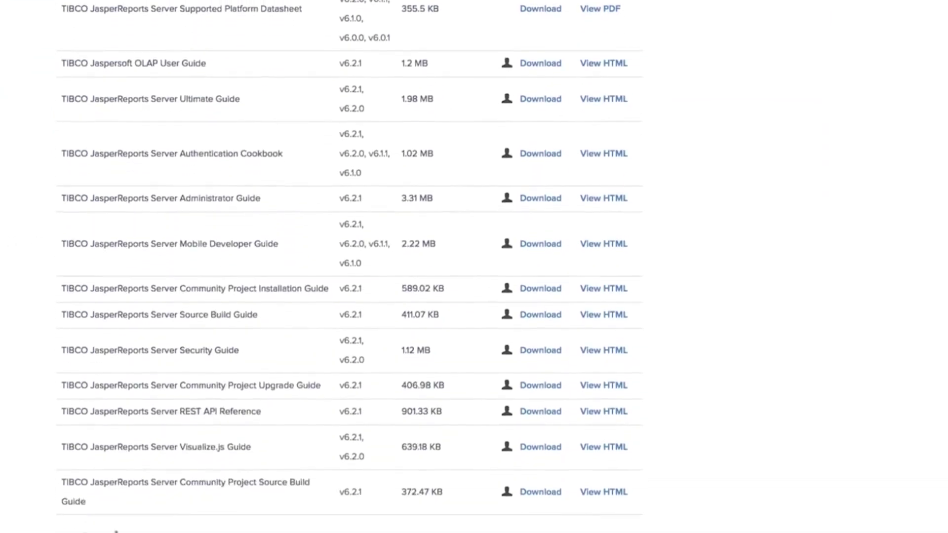